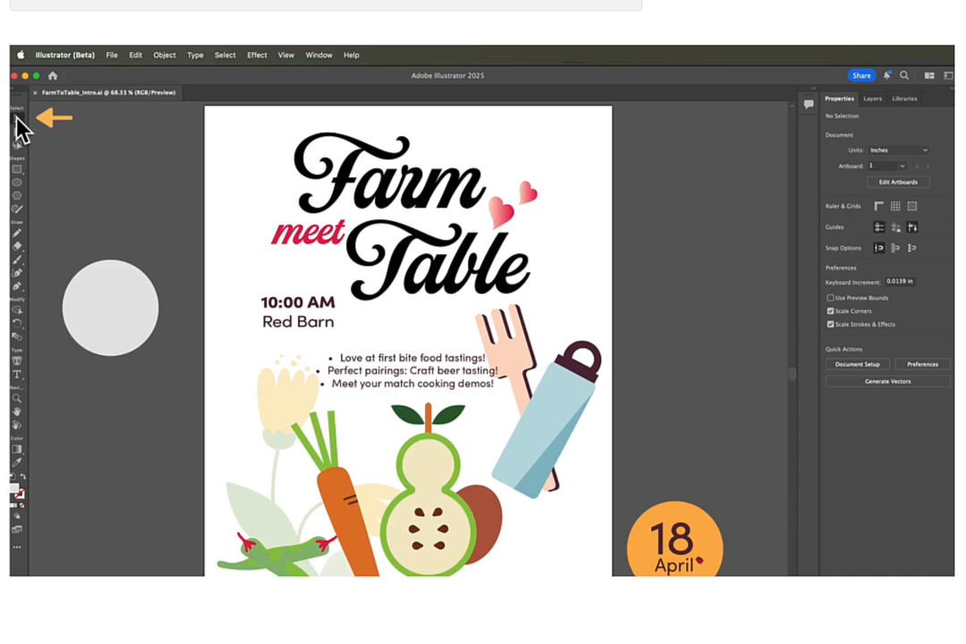
# Place the light grey circle behind the 10:00 AM Red Barn text and give it a light orange fill.
pyautogui.click(110, 307)
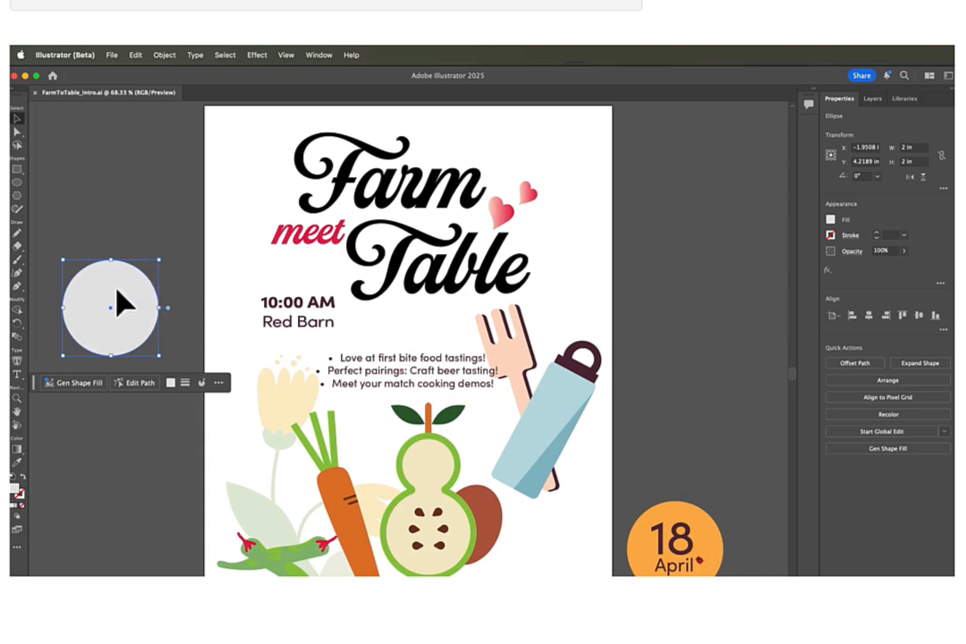
pyautogui.moveTo(121, 302); pyautogui.dragTo(304, 304)
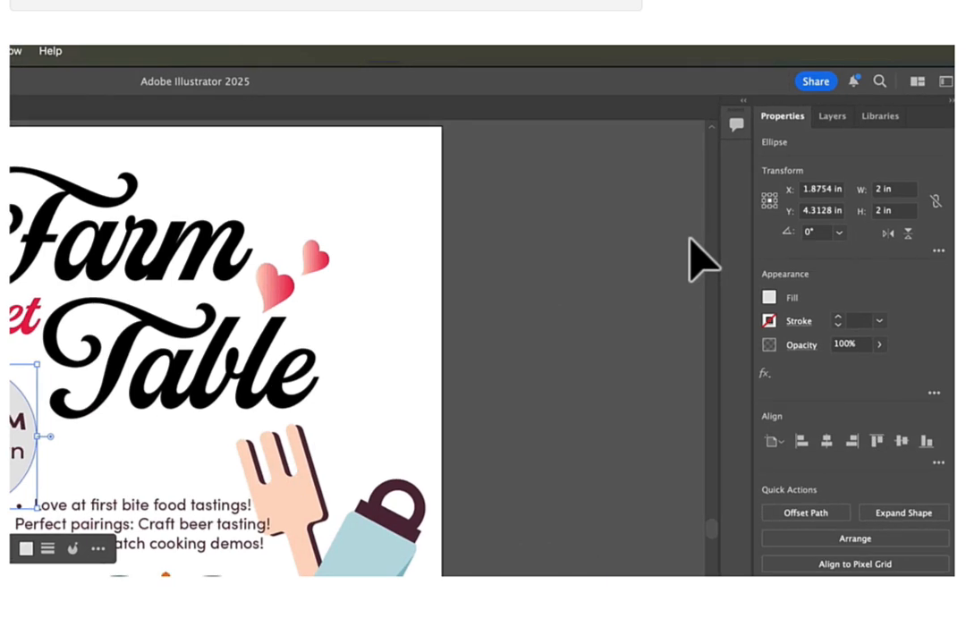
pyautogui.click(772, 299)
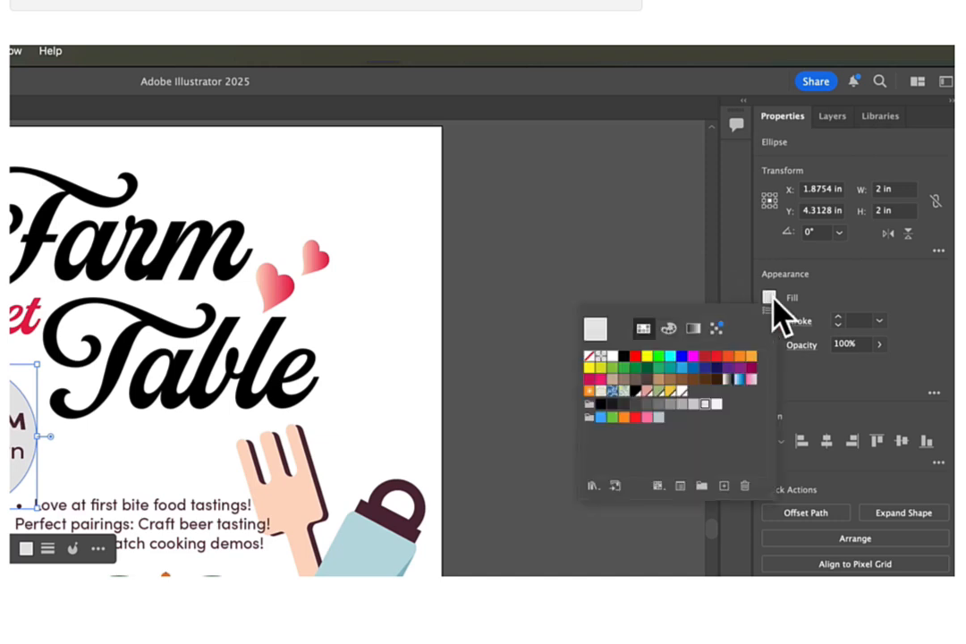
pyautogui.click(751, 357)
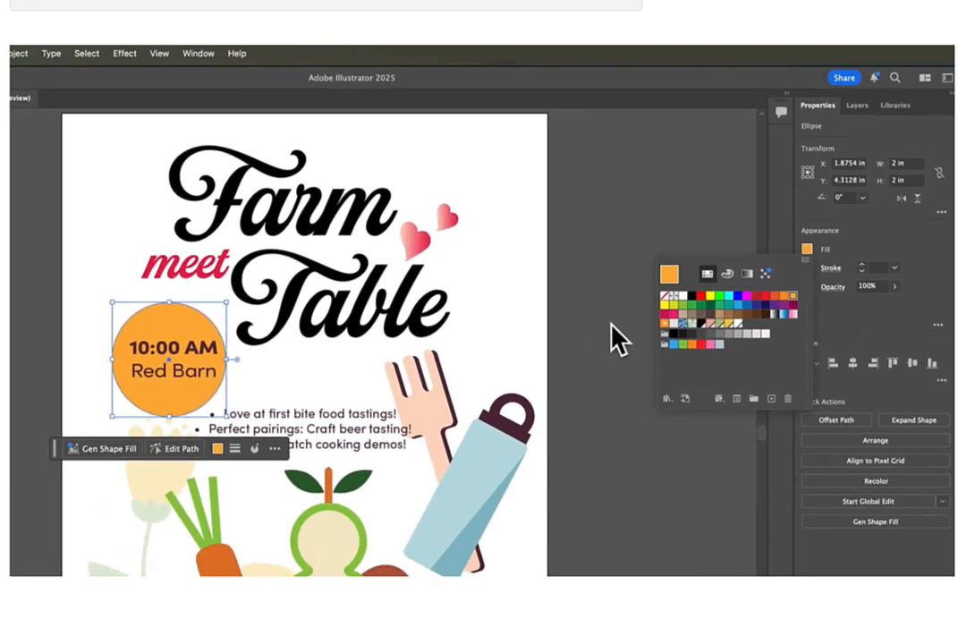
pyautogui.click(521, 392)
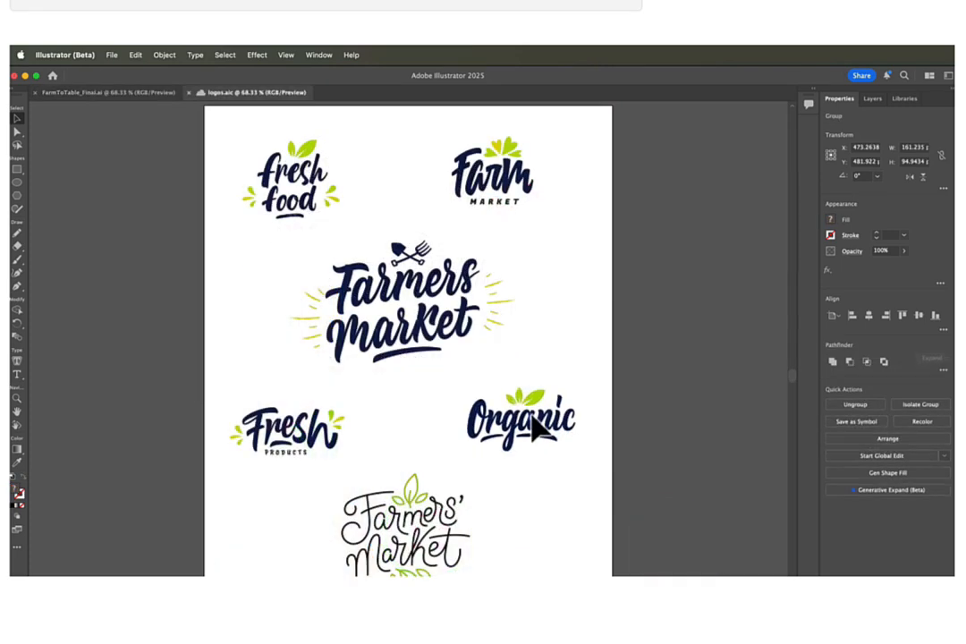
pyautogui.click(534, 428)
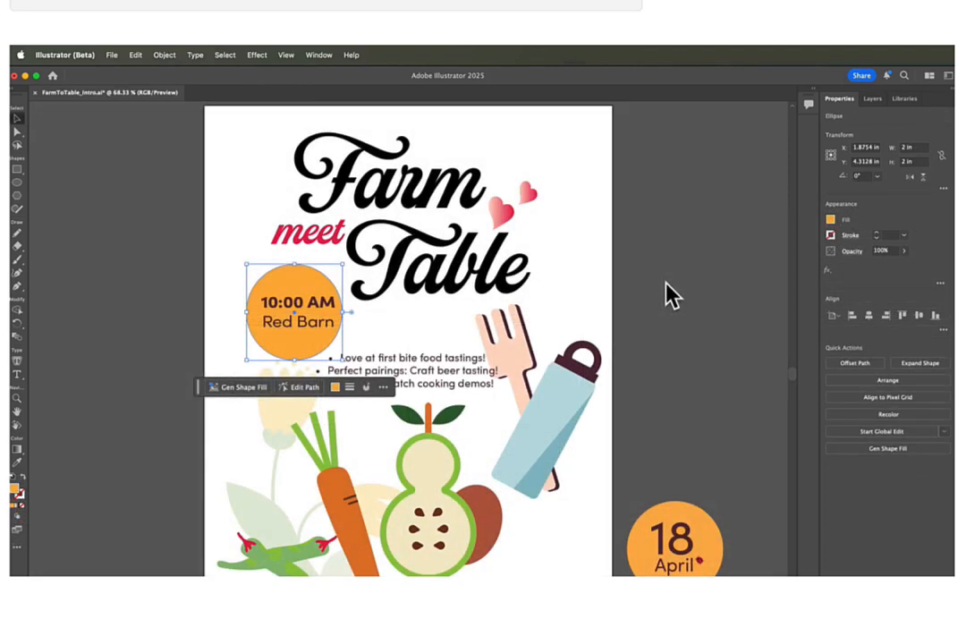
# Zoom in and out around the poster title and fit all artwork in the window.
pyautogui.click(36, 404)
pyautogui.click(19, 397)
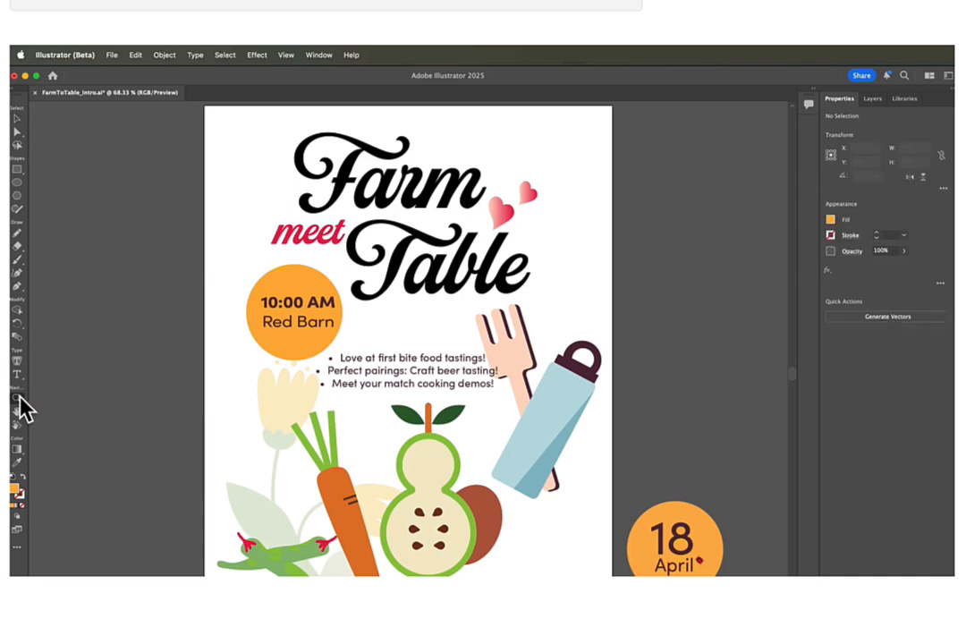
pyautogui.click(401, 312)
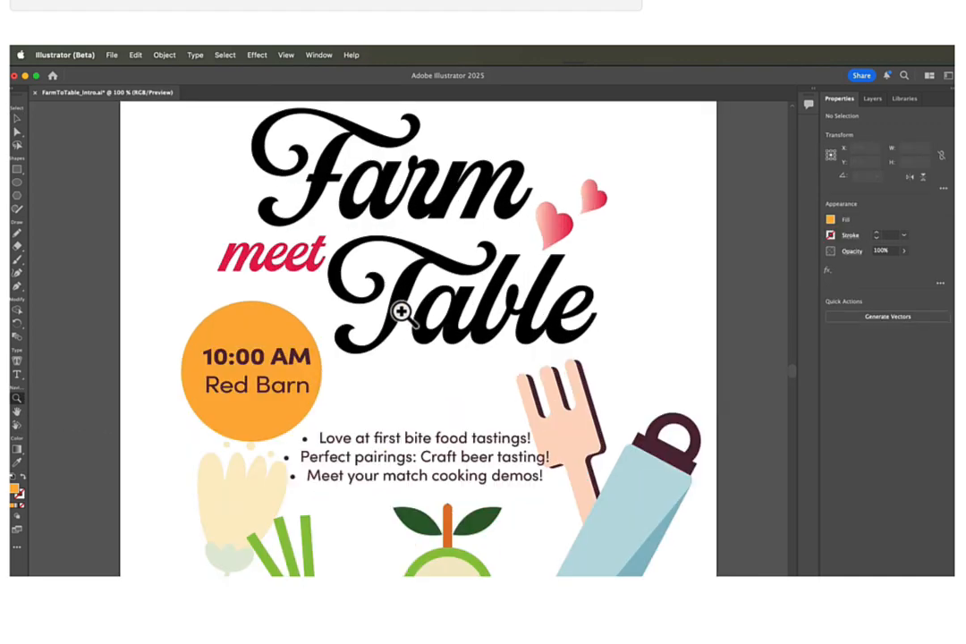
pyautogui.moveTo(400, 311); pyautogui.dragTo(338, 306)
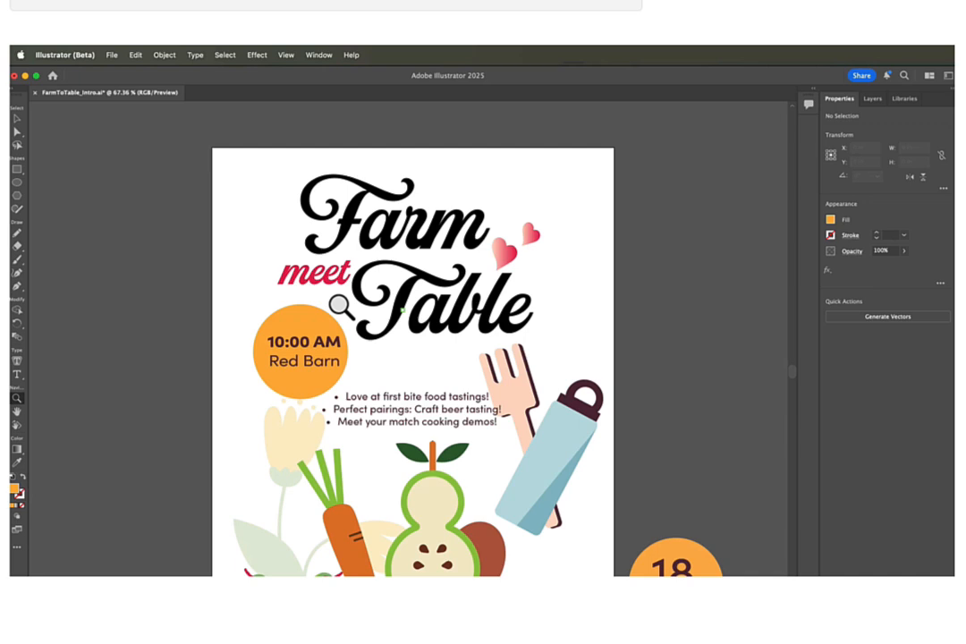
pyautogui.click(286, 57)
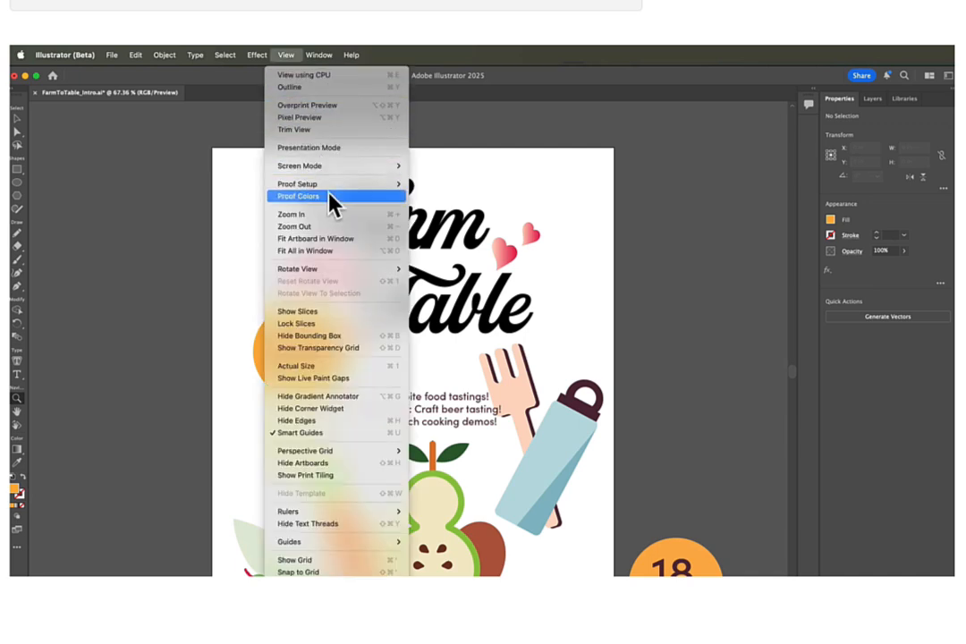
pyautogui.click(335, 250)
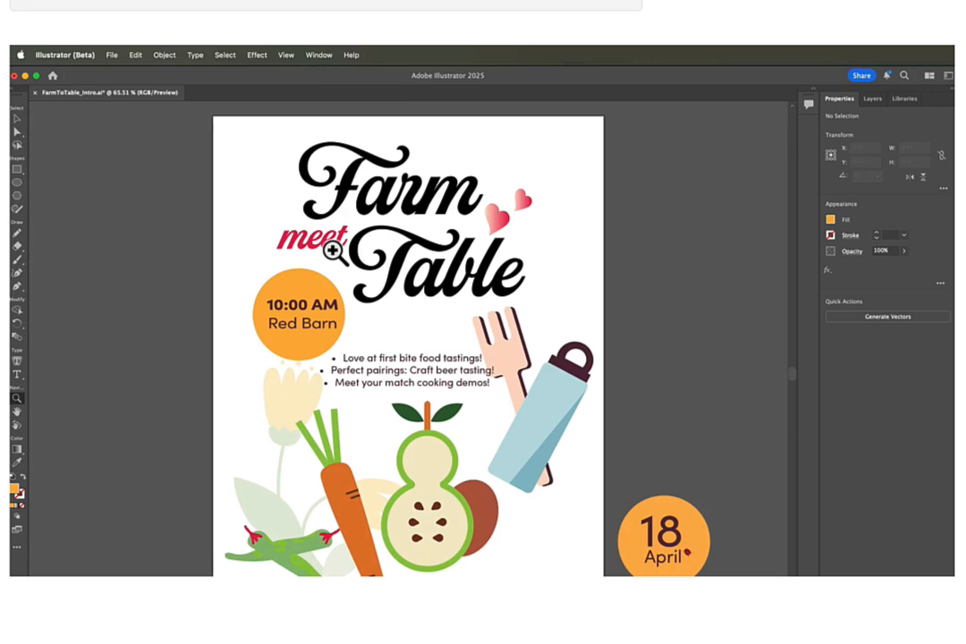
# Delete the tiny ladybug sitting on the tip of the pear's orange stem.
pyautogui.click(438, 404)
pyautogui.click(404, 380)
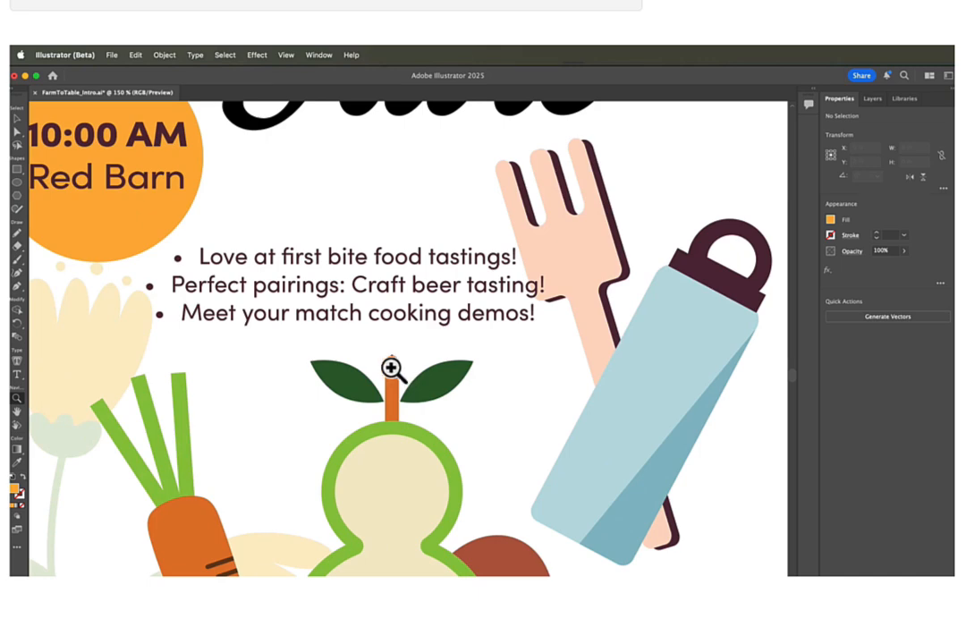
pyautogui.moveTo(391, 368); pyautogui.dragTo(832, 384)
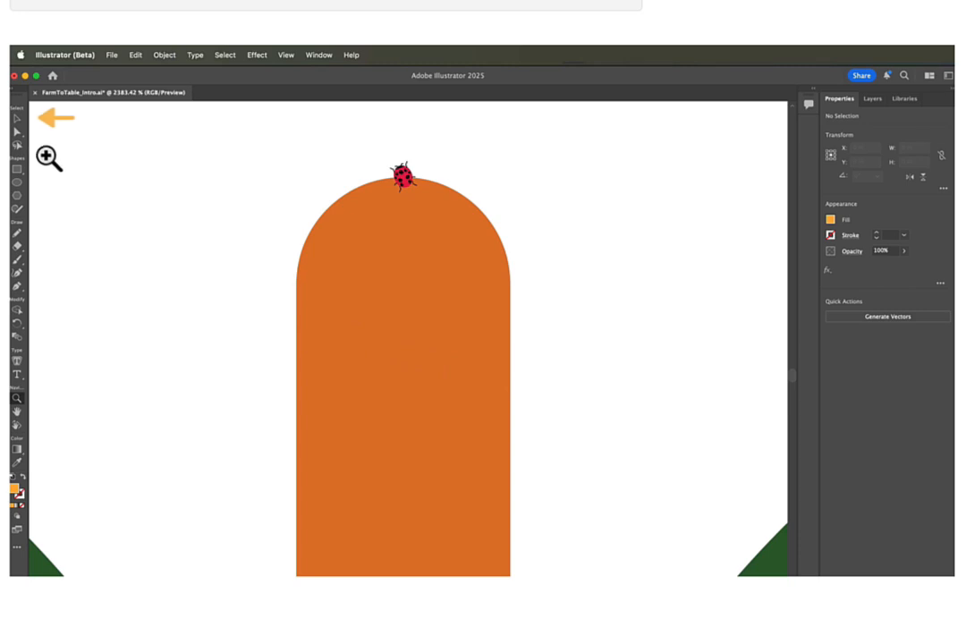
pyautogui.click(16, 117)
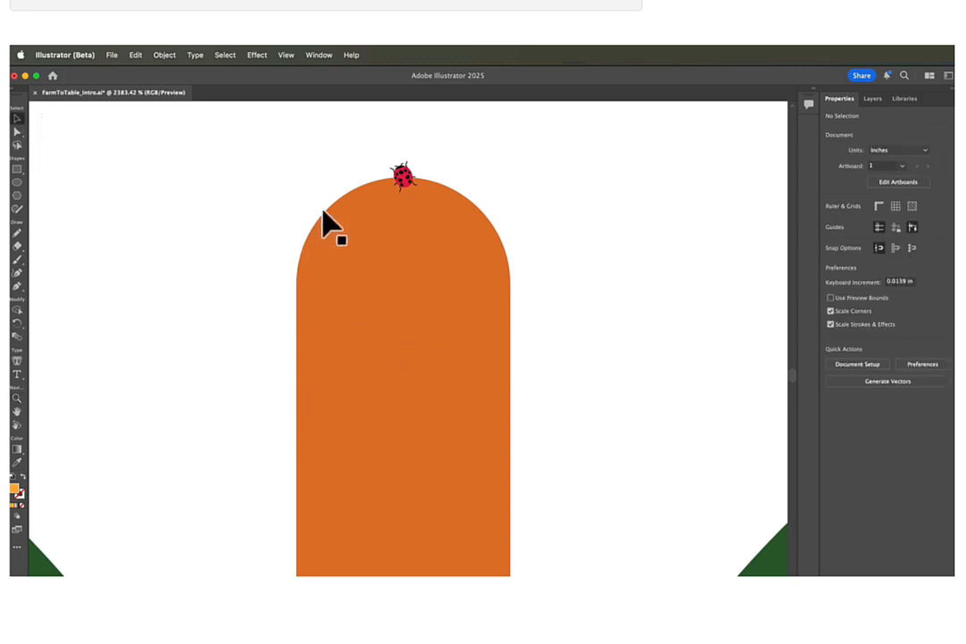
pyautogui.click(405, 178)
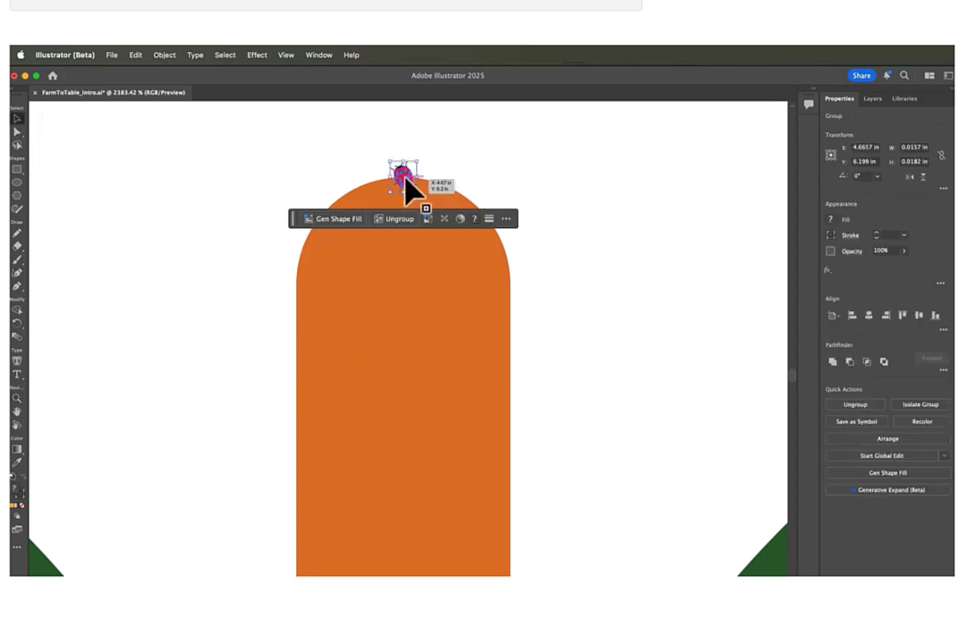
pyautogui.press('Delete')
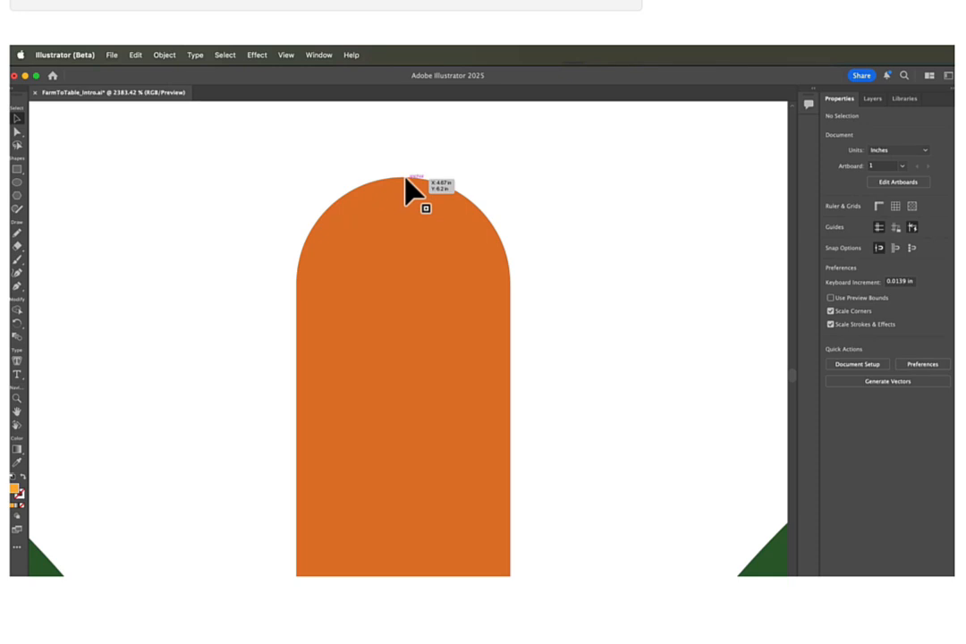
# Zoom out from the pear stem and pan across the poster to the 18 April badge beside the artboard.
pyautogui.click(15, 398)
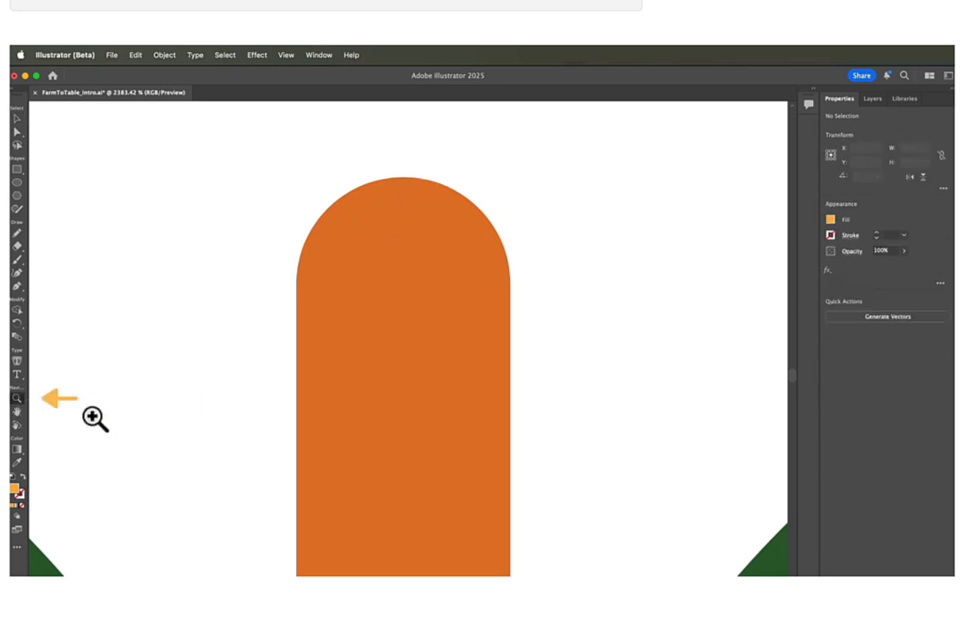
pyautogui.moveTo(447, 285); pyautogui.dragTo(172, 255)
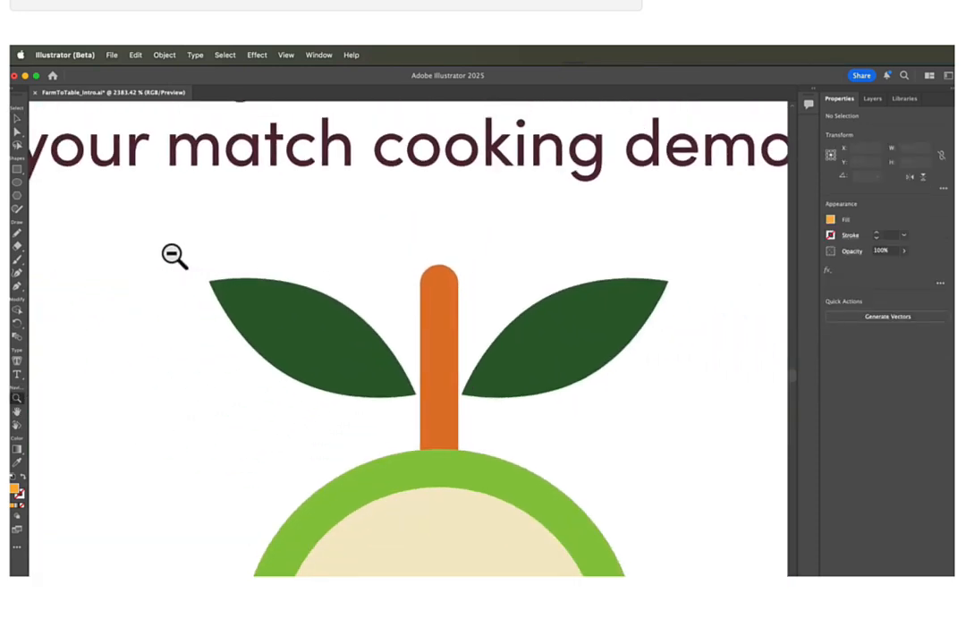
pyautogui.keyDown('alt'); pyautogui.click(375, 274); pyautogui.keyUp('alt')
pyautogui.keyDown('alt'); pyautogui.click(405, 275); pyautogui.keyUp('alt')
pyautogui.keyDown('alt'); pyautogui.click(405, 275); pyautogui.keyUp('alt')
pyautogui.keyDown('alt'); pyautogui.click(406, 275); pyautogui.keyUp('alt')
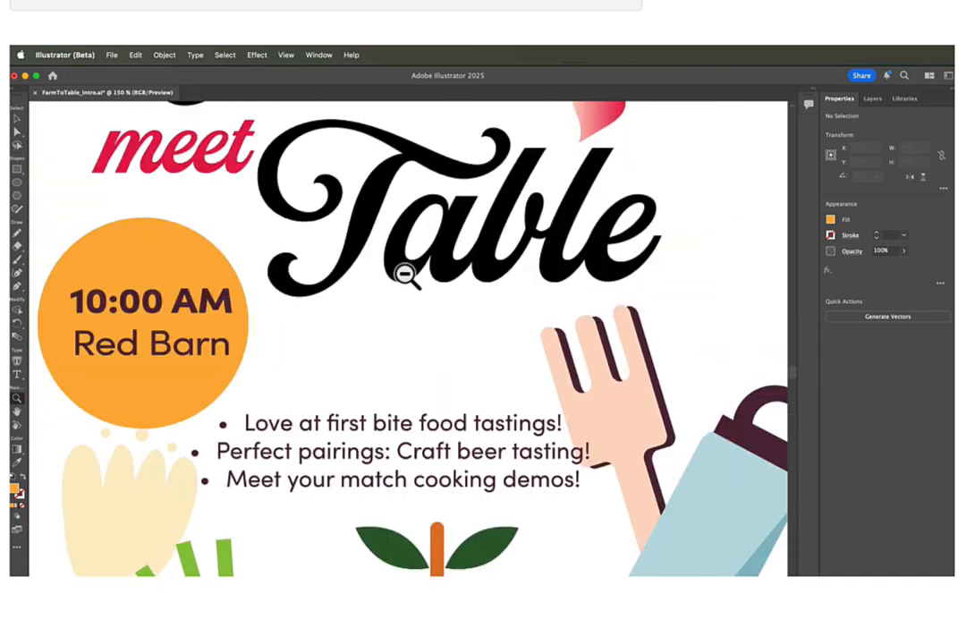
pyautogui.keyDown('alt'); pyautogui.click(406, 275); pyautogui.keyUp('alt')
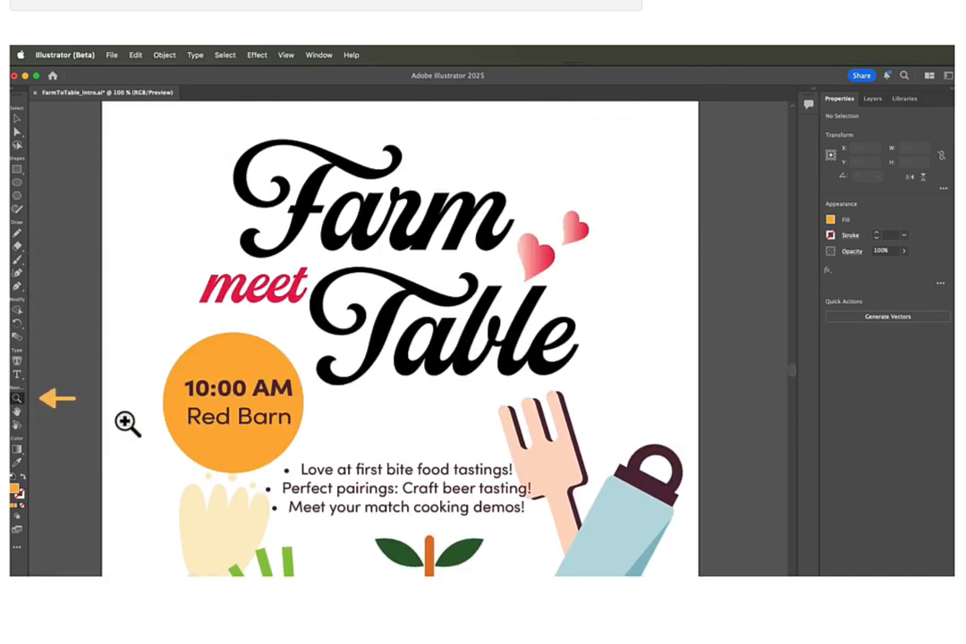
pyautogui.click(16, 412)
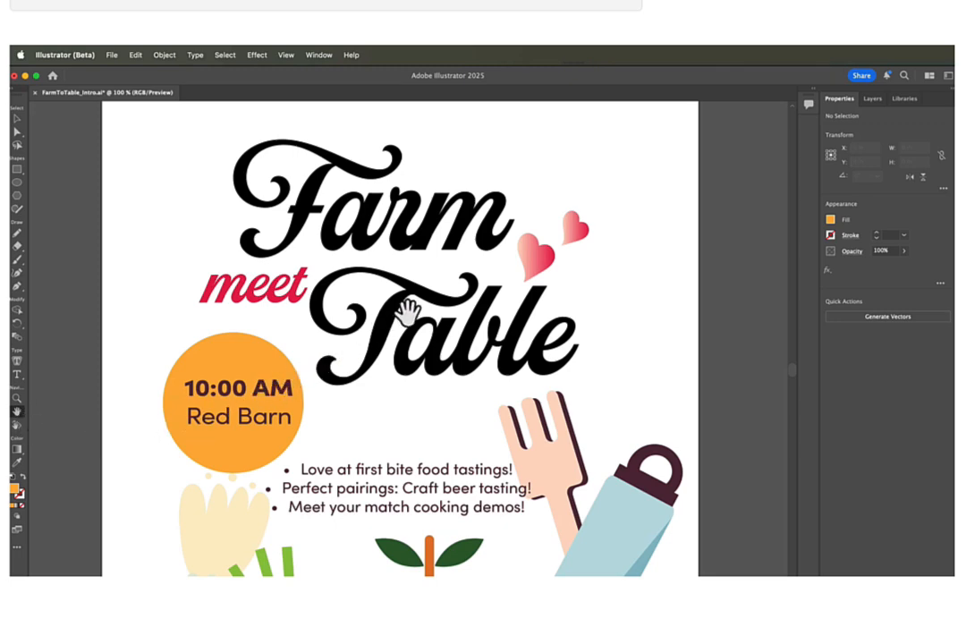
pyautogui.moveTo(407, 314); pyautogui.dragTo(496, 198)
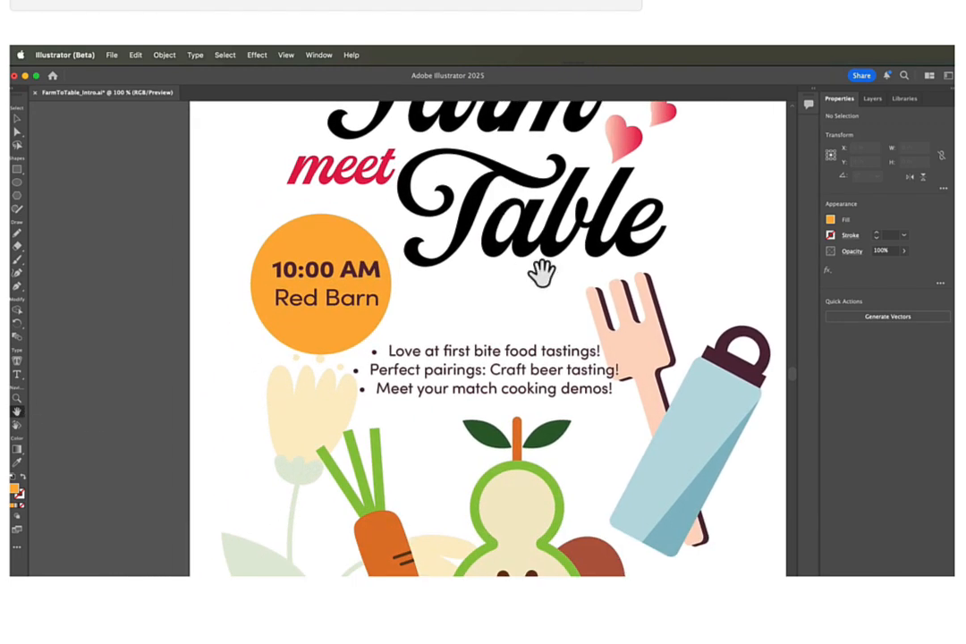
pyautogui.moveTo(594, 360); pyautogui.dragTo(332, 176)
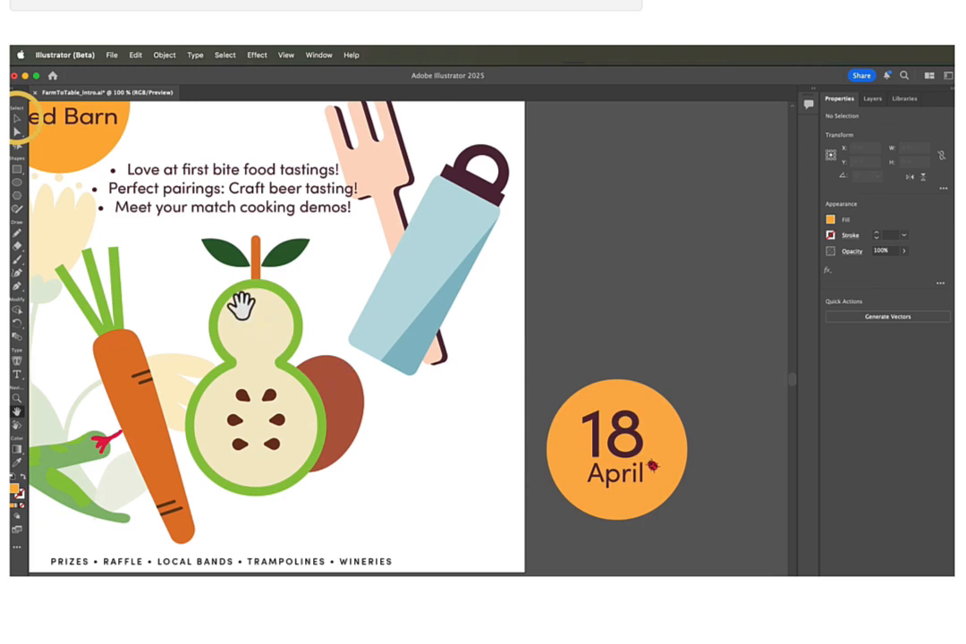
# Move the whole 18 April badge onto the artboard below the blue bottle, at about X 7.21 in, Y 9.35 in.
pyautogui.click(20, 123)
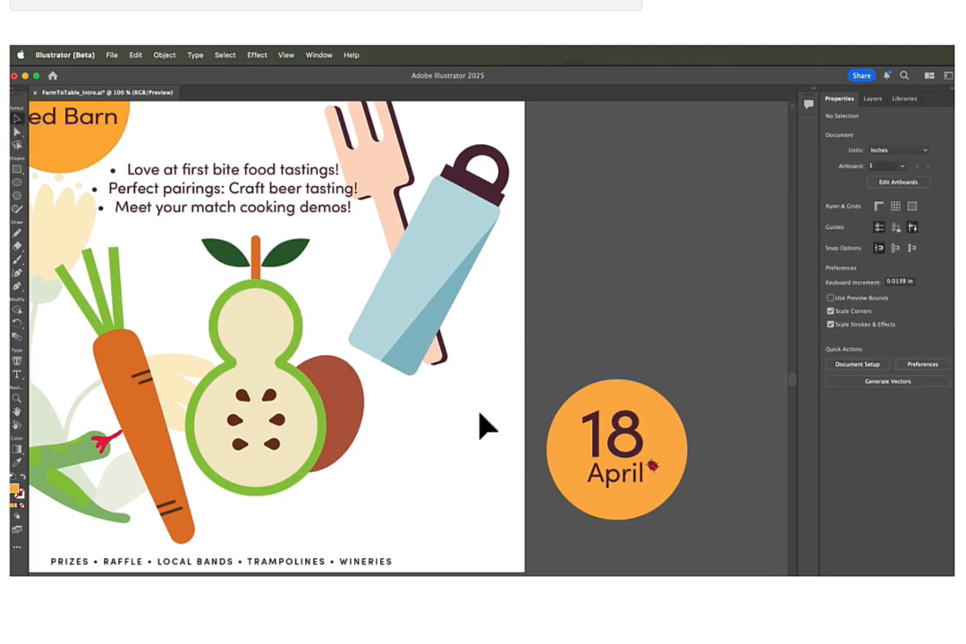
pyautogui.moveTo(548, 381); pyautogui.dragTo(705, 509)
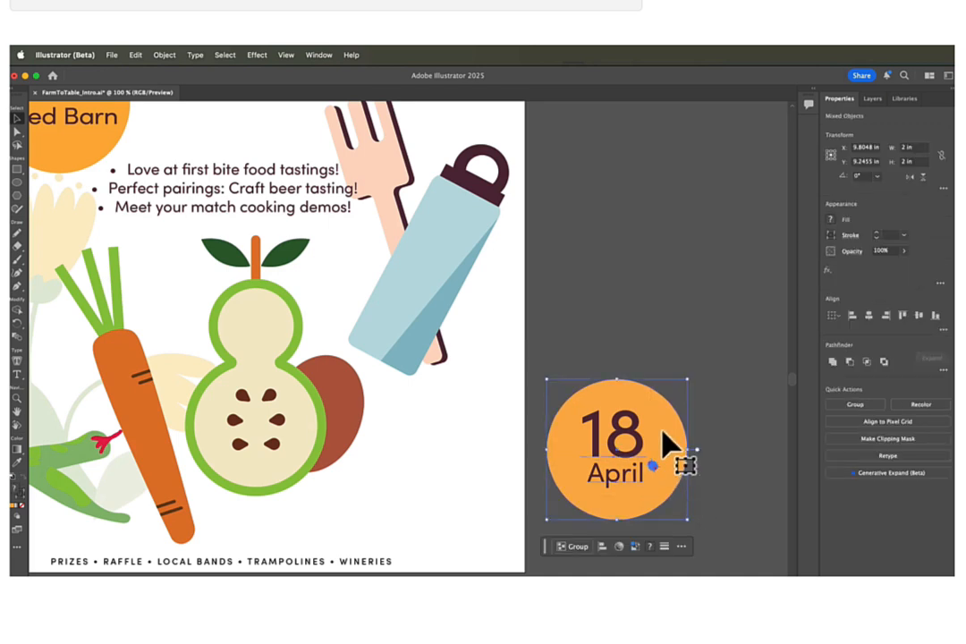
pyautogui.moveTo(663, 433); pyautogui.dragTo(480, 440)
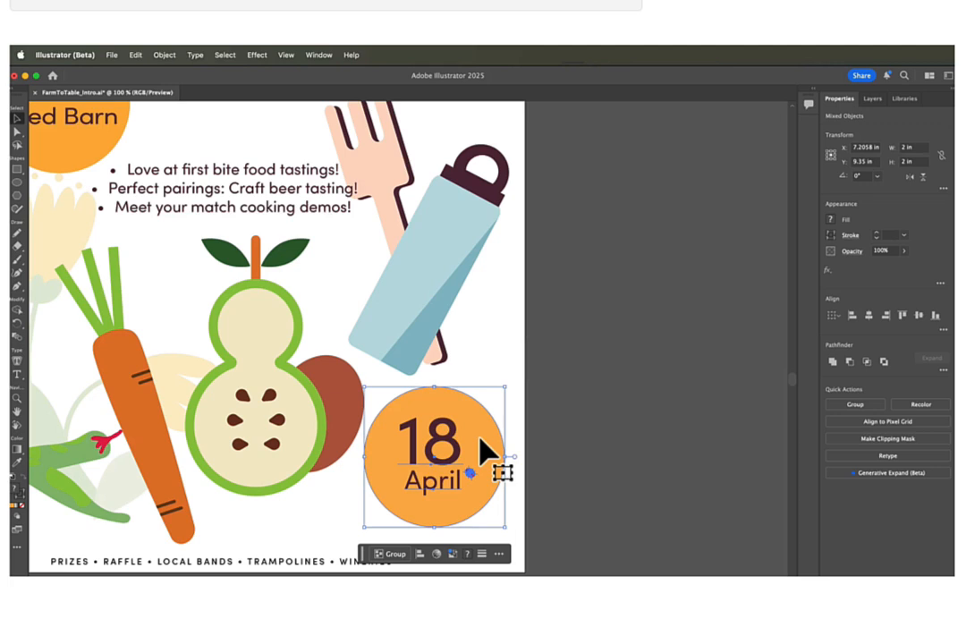
pyautogui.click(546, 398)
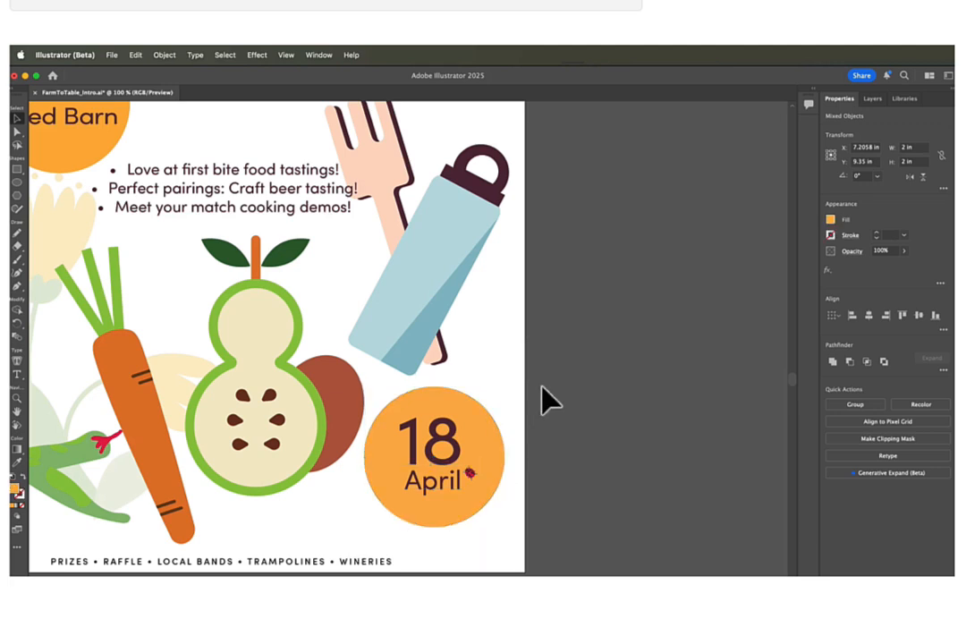
# Change the fill of the circle behind the 18 April text to a darker orange swatch.
pyautogui.click(483, 447)
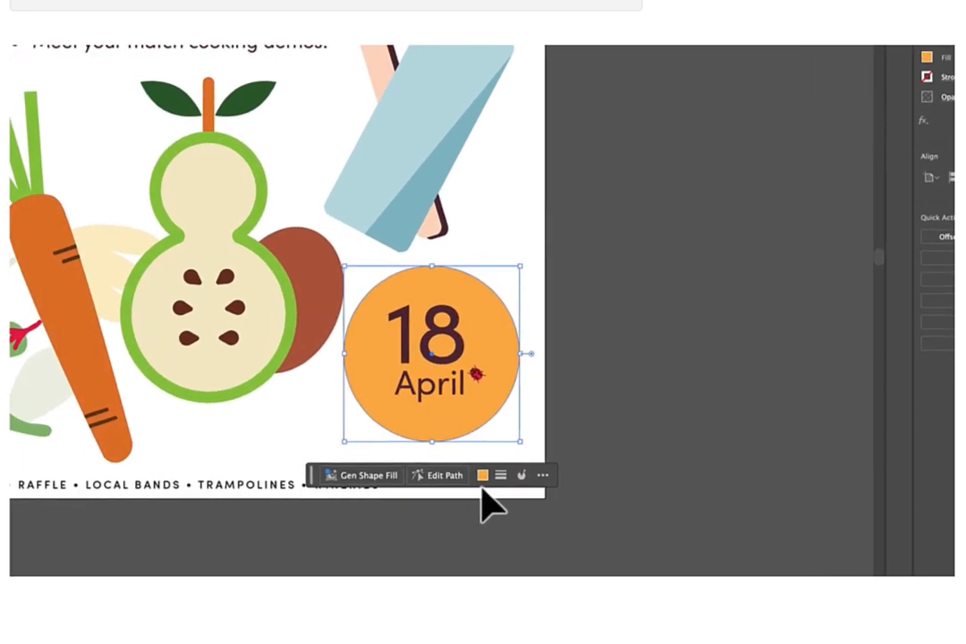
pyautogui.click(483, 476)
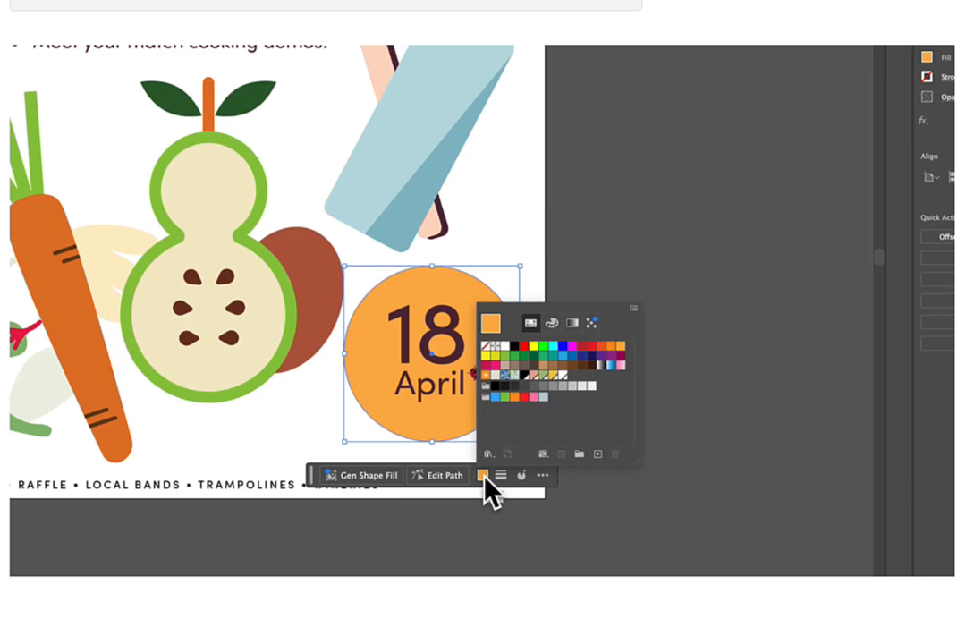
pyautogui.click(612, 346)
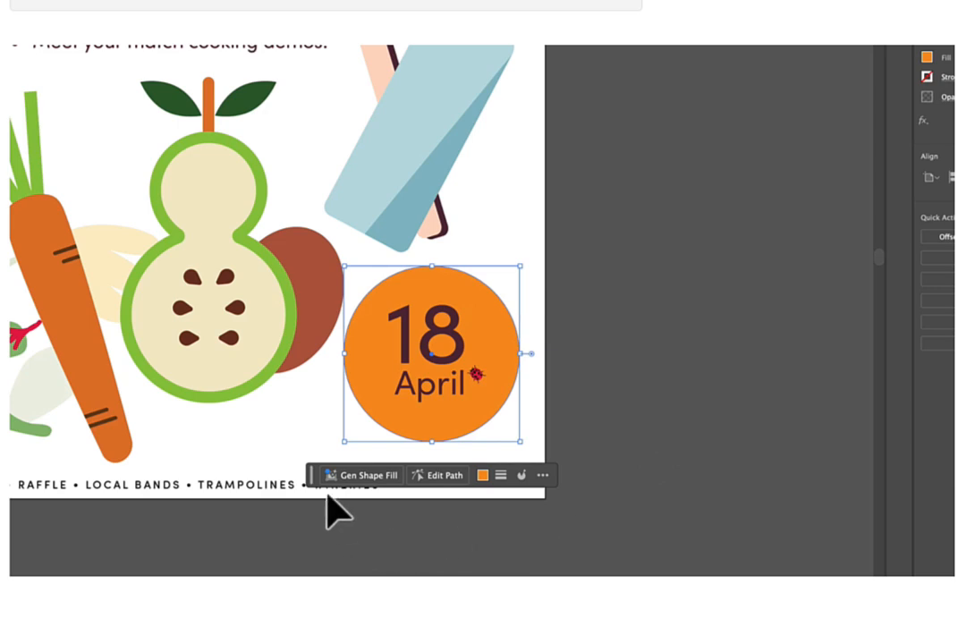
# Move the contextual task bar off the artboard and return it to its original position beneath the 18 April badge.
pyautogui.moveTo(317, 483); pyautogui.dragTo(563, 468)
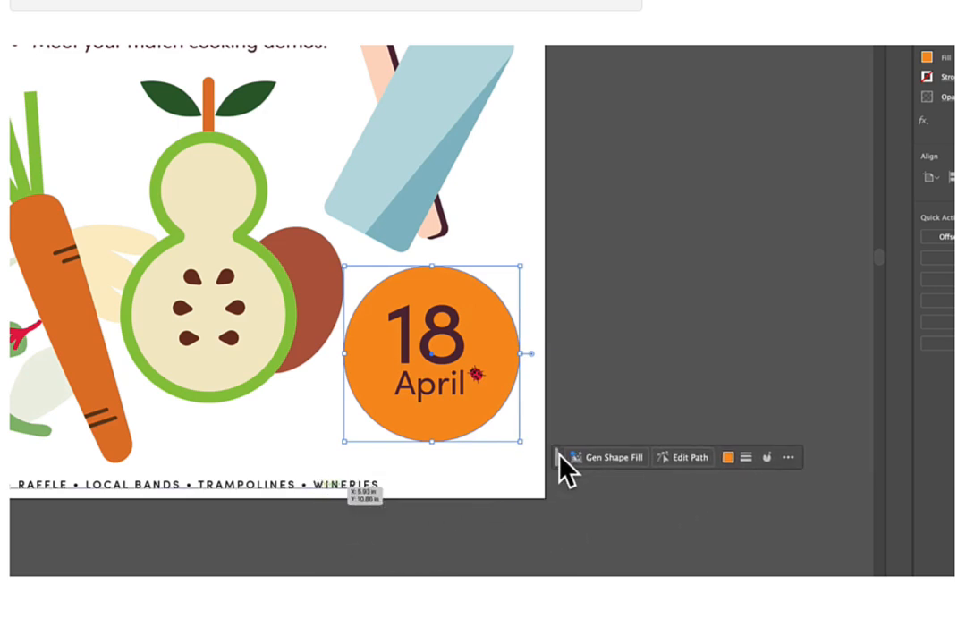
pyautogui.click(788, 458)
pyautogui.click(878, 507)
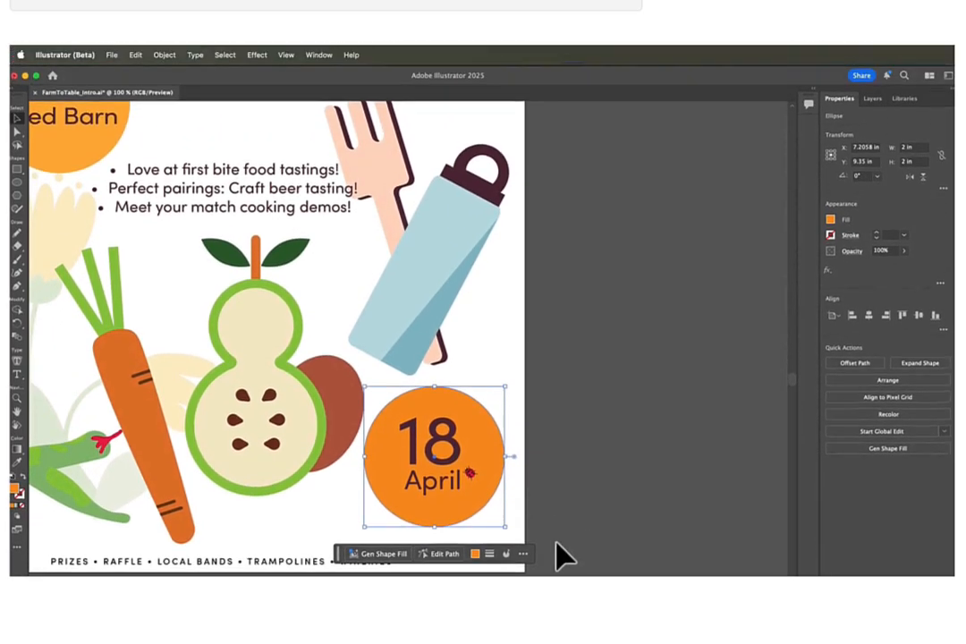
# Create a new print document from the Letter preset, 612 x 792 pt, with 2 artboards and RGB Color mode.
pyautogui.click(112, 55)
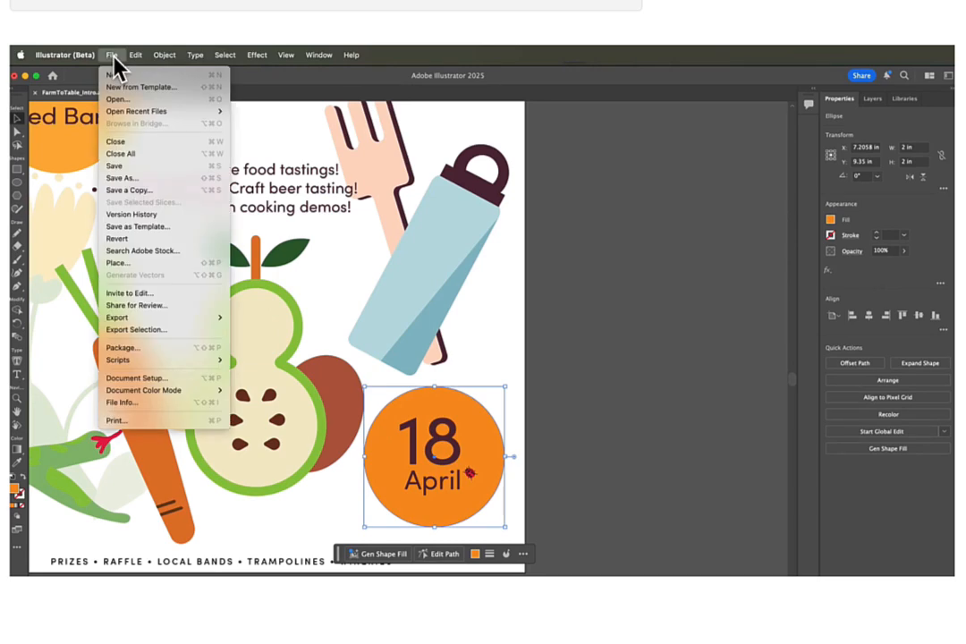
pyautogui.click(129, 79)
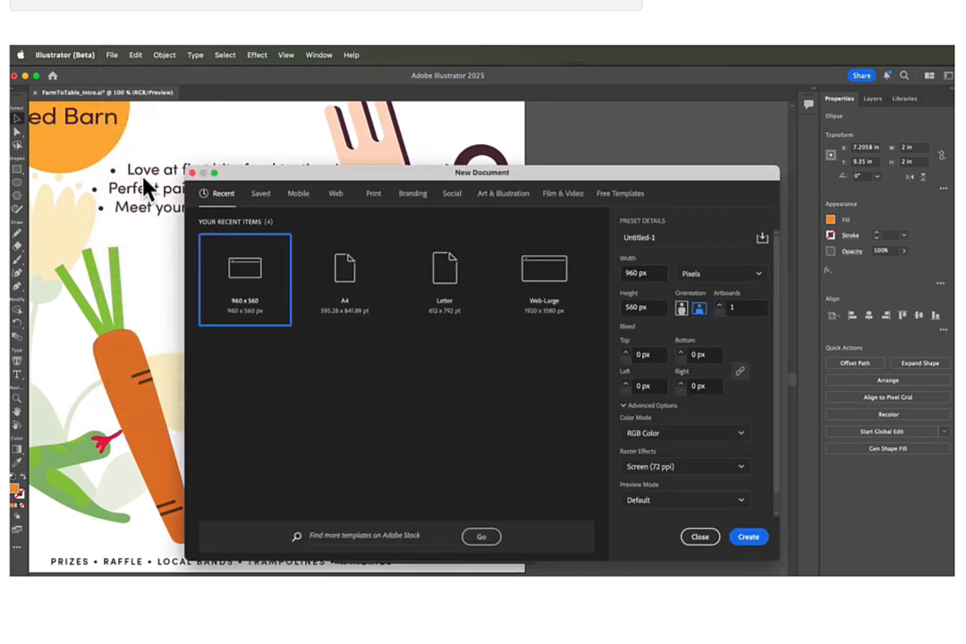
pyautogui.click(373, 196)
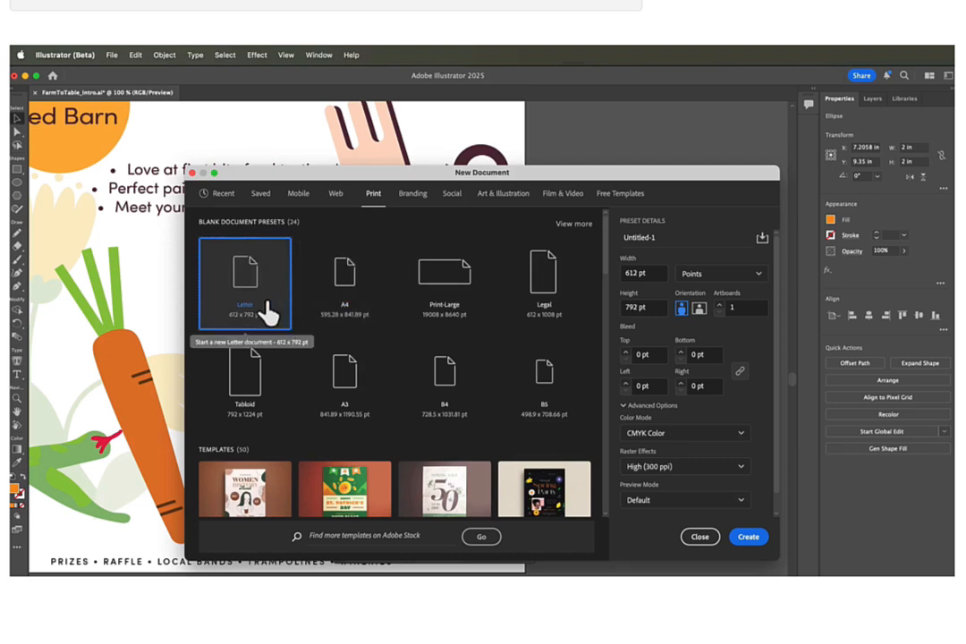
pyautogui.click(719, 304)
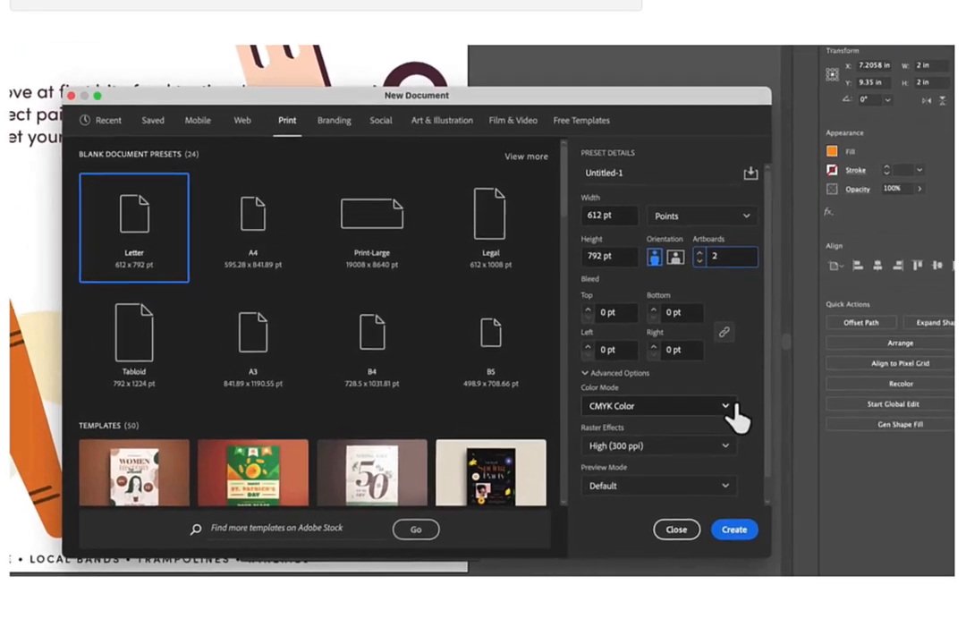
pyautogui.click(728, 406)
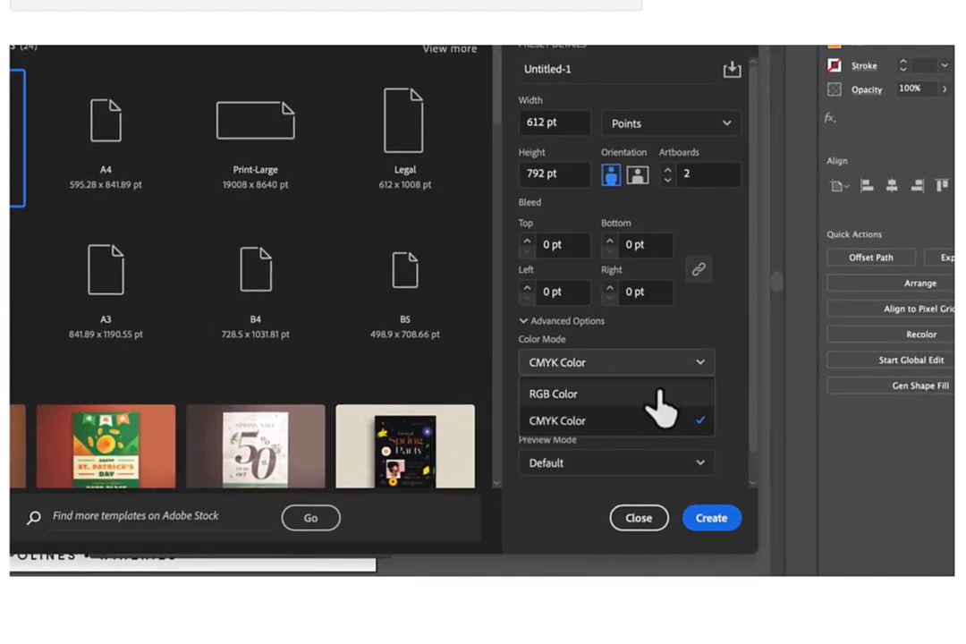
pyautogui.click(590, 394)
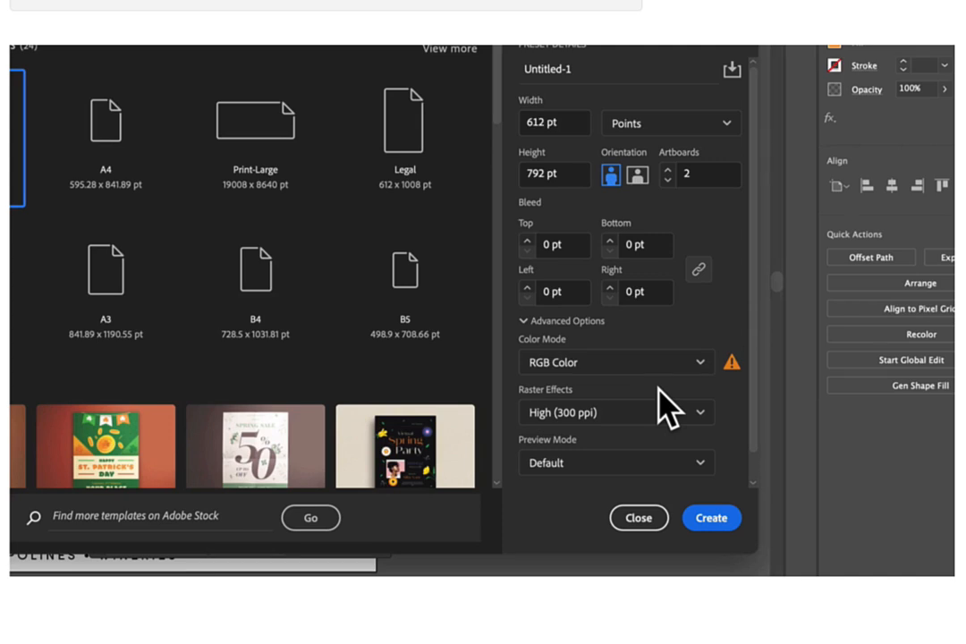
pyautogui.click(716, 521)
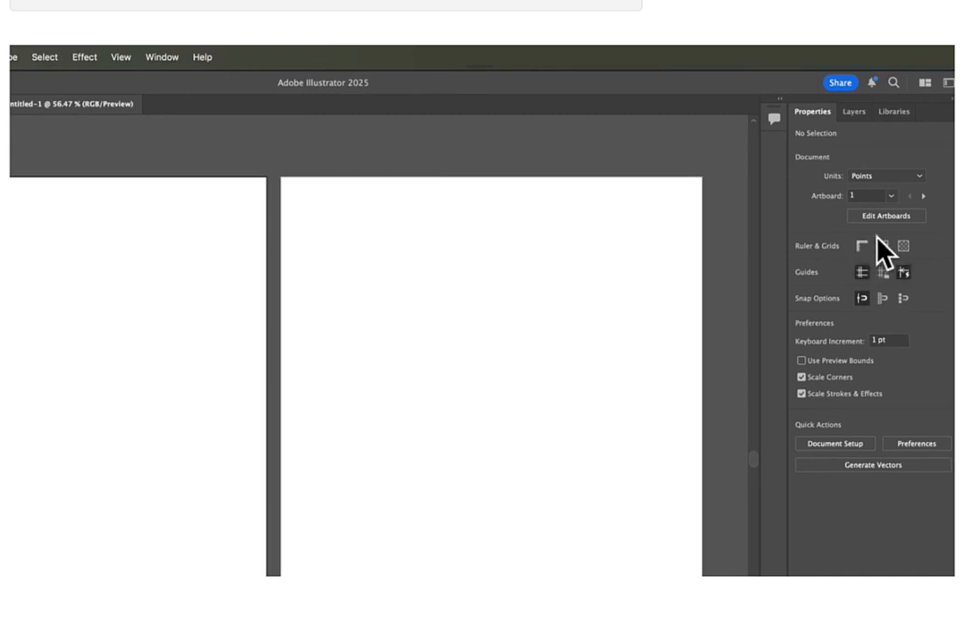
# Set the new document's units to Inches.
pyautogui.click(919, 176)
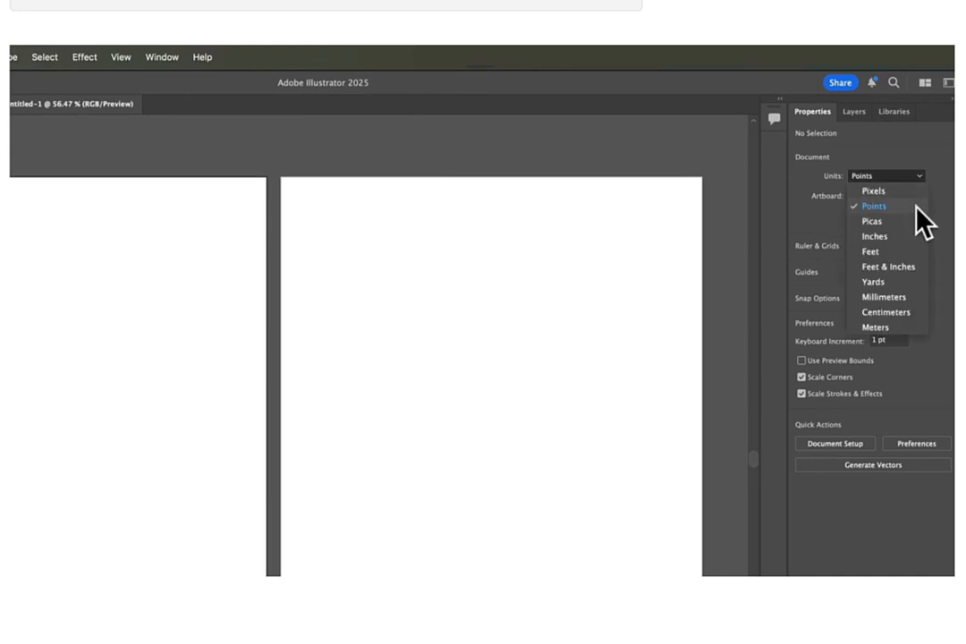
pyautogui.click(904, 235)
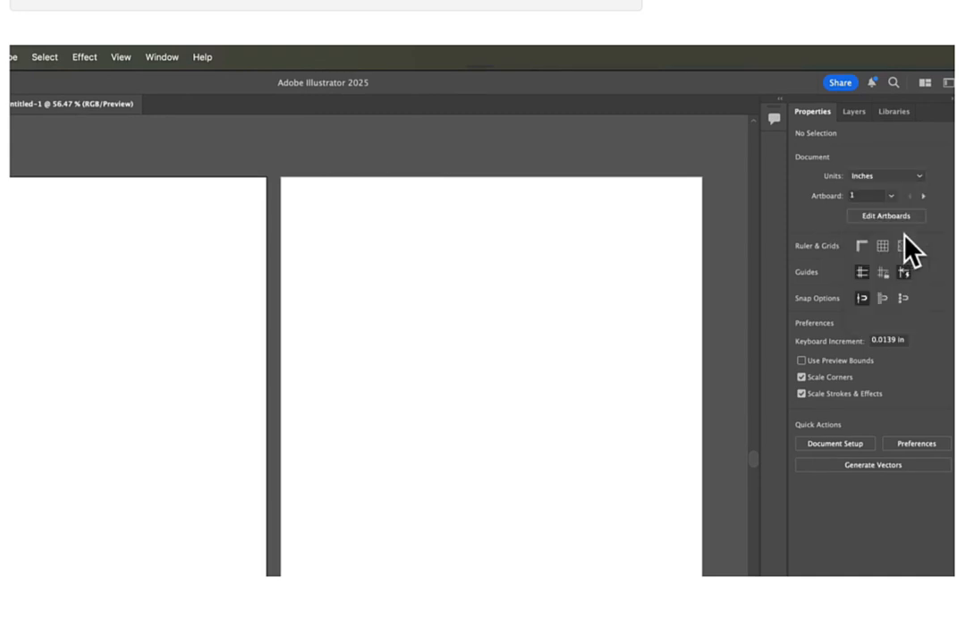